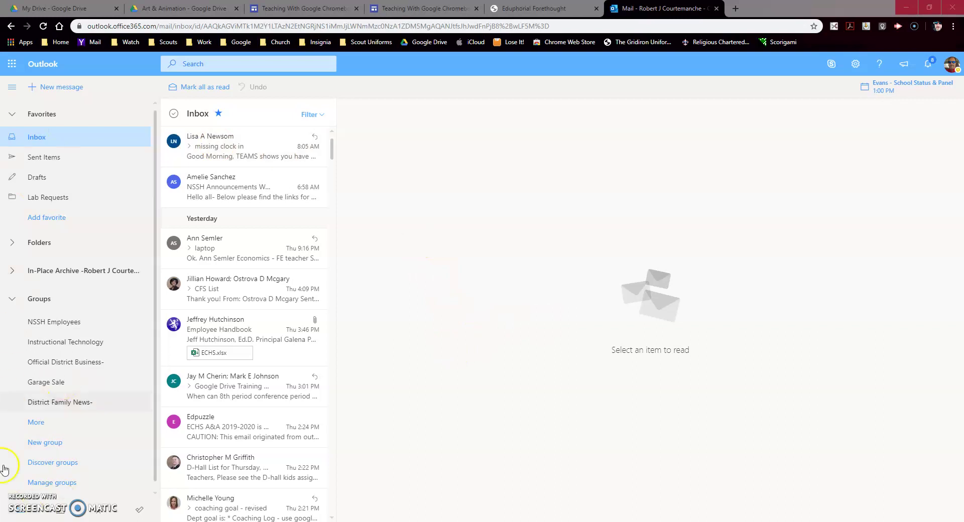
Step: Switch from the Inbox to the Calendar
left_click(58, 509)
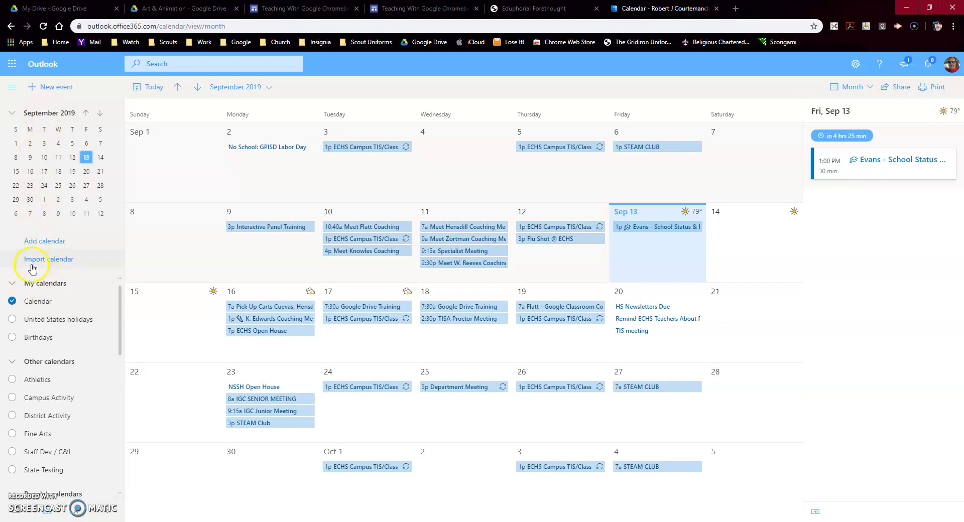
Step: Search the directory for 'echs' and add the ECHS Interactive Panel Checkout calendar
left_click(46, 261)
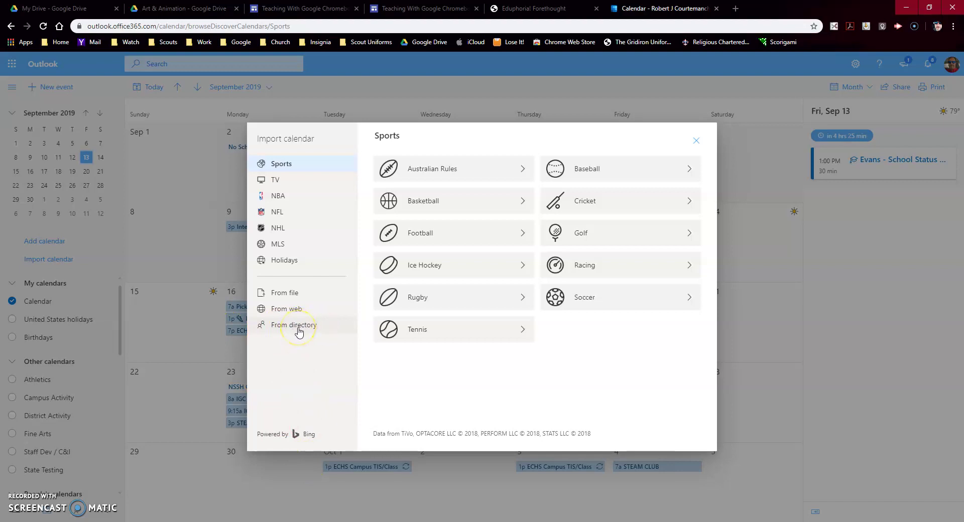
left_click(299, 331)
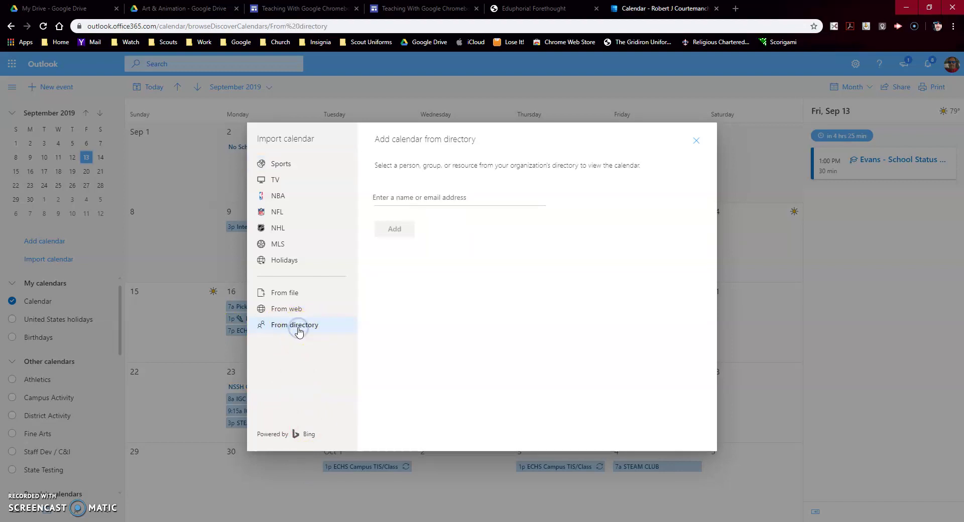
left_click(434, 201)
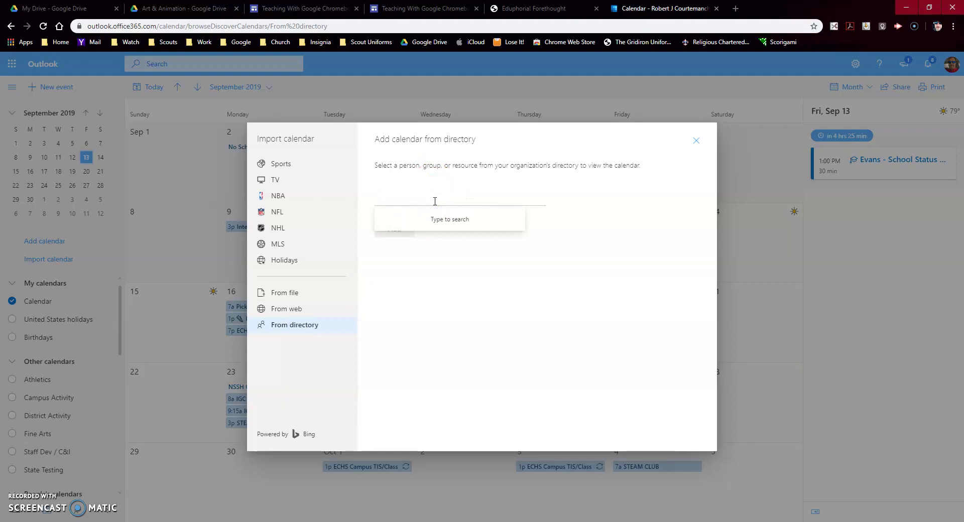
type("echs")
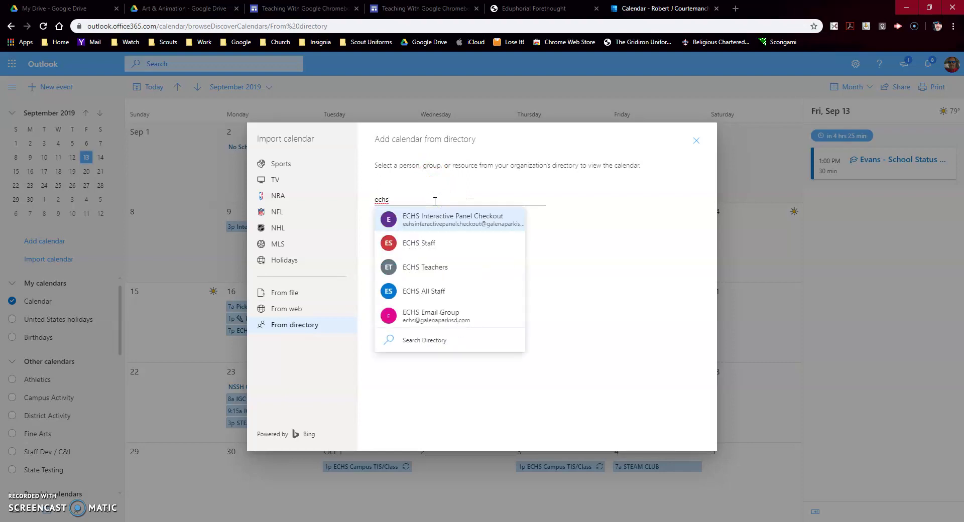
left_click(495, 223)
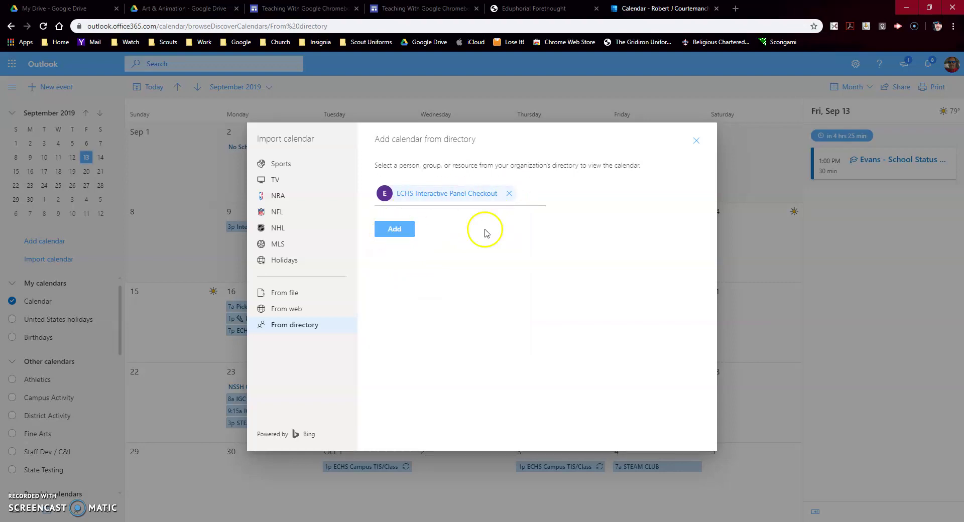
left_click(395, 229)
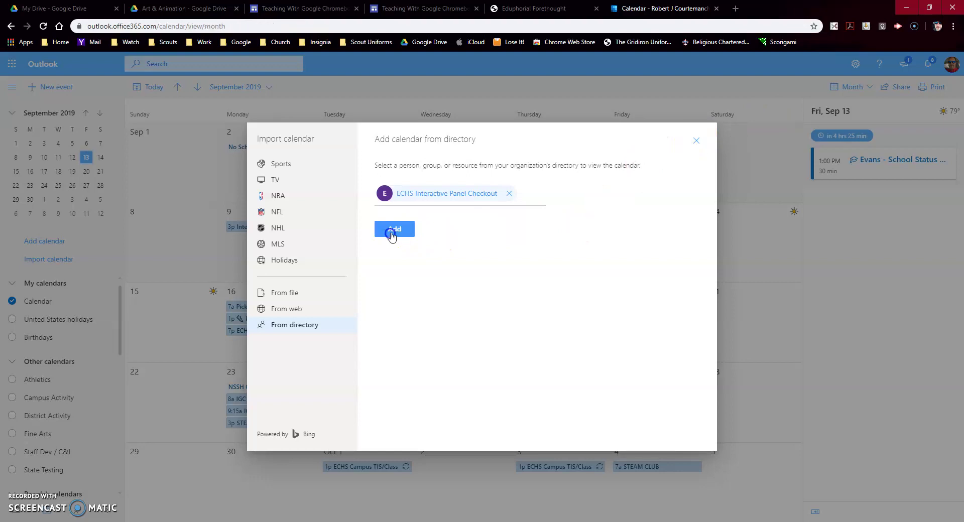
Step: Uncheck the main Calendar under My calendars, leaving only the checkout bookings on Sep 9 and 13
scroll(50, 438, "down", 3)
scroll(50, 432, "down", 2)
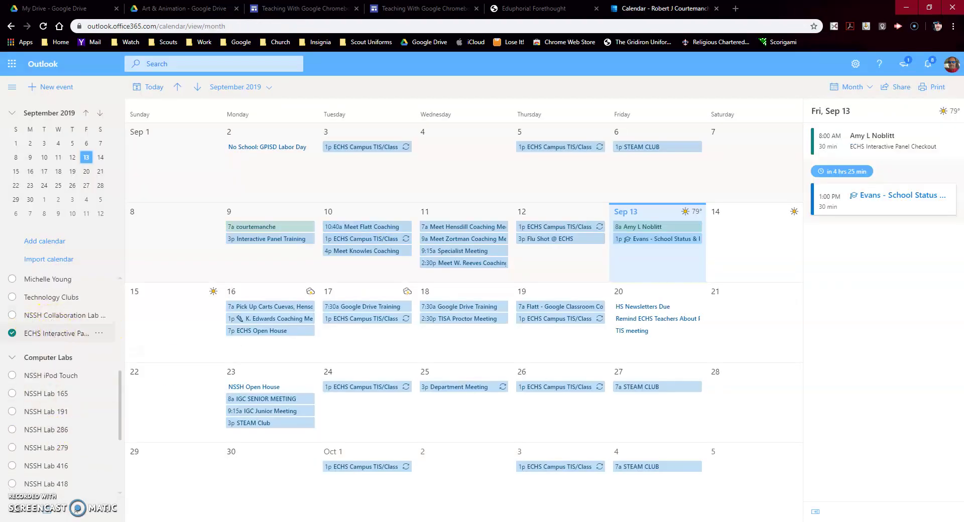
scroll(80, 381, "up", 5)
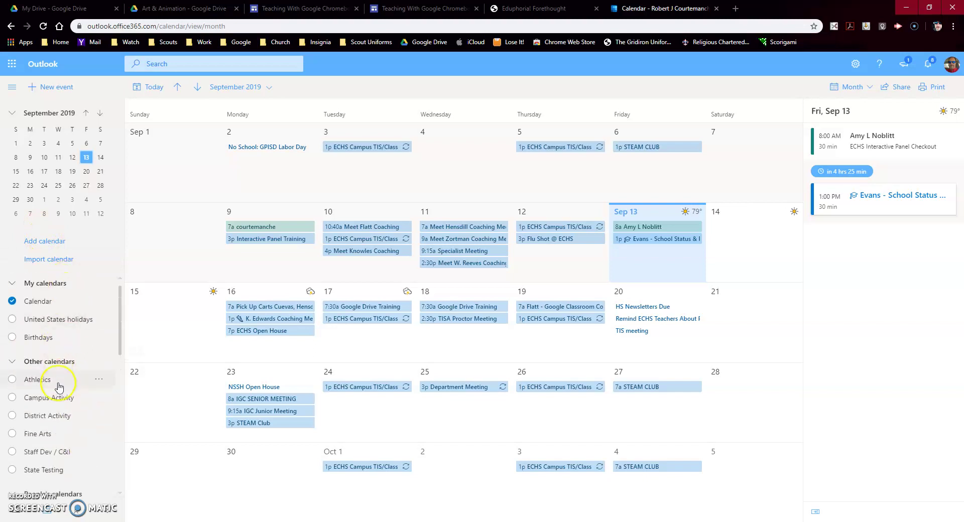
scroll(56, 409, "down", 5)
scroll(56, 409, "up", 3)
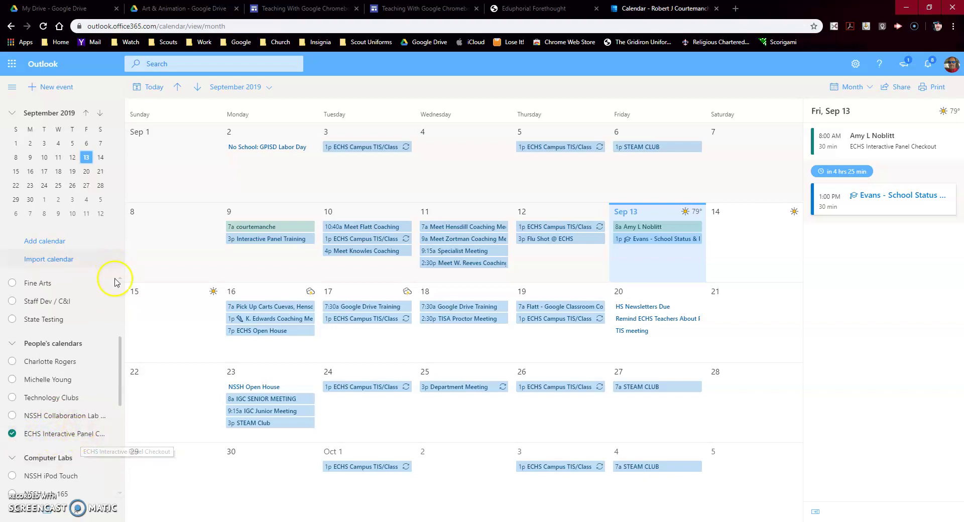
scroll(79, 354, "up", 3)
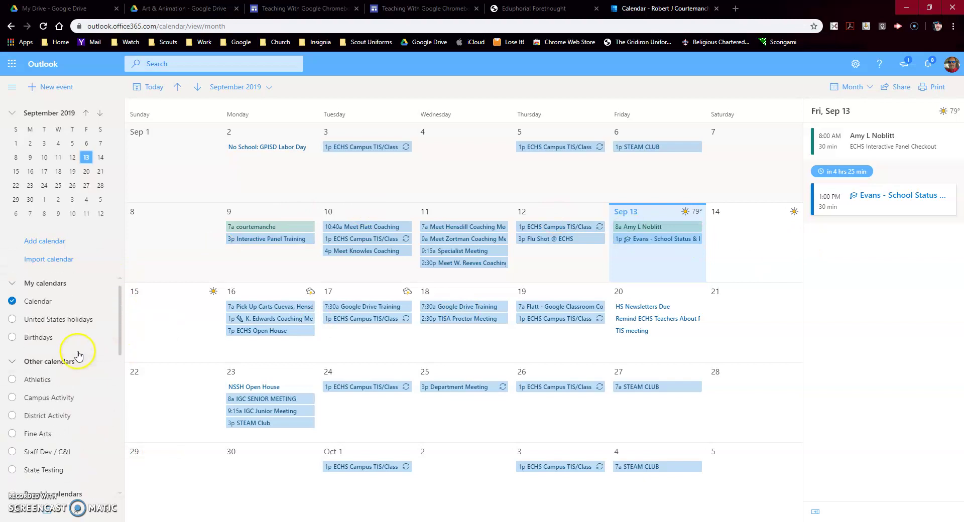
left_click(12, 301)
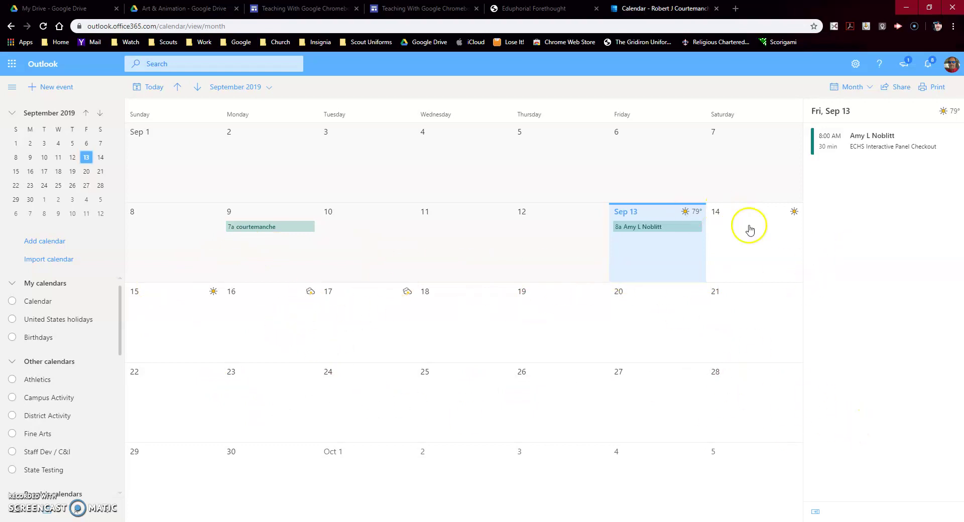
Step: Create a new checkout-calendar event on Saturday Sep 14, titled with the requester's surname
left_click(759, 245)
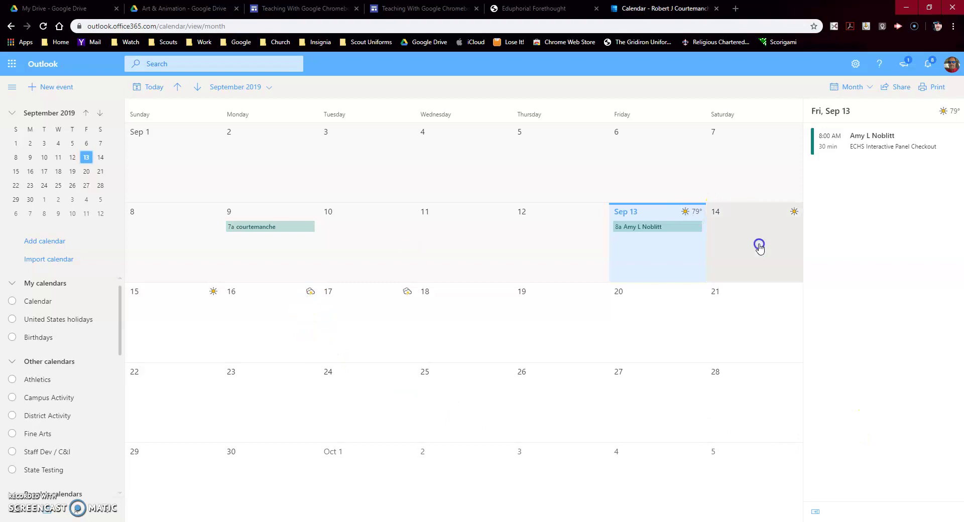
left_click(739, 246)
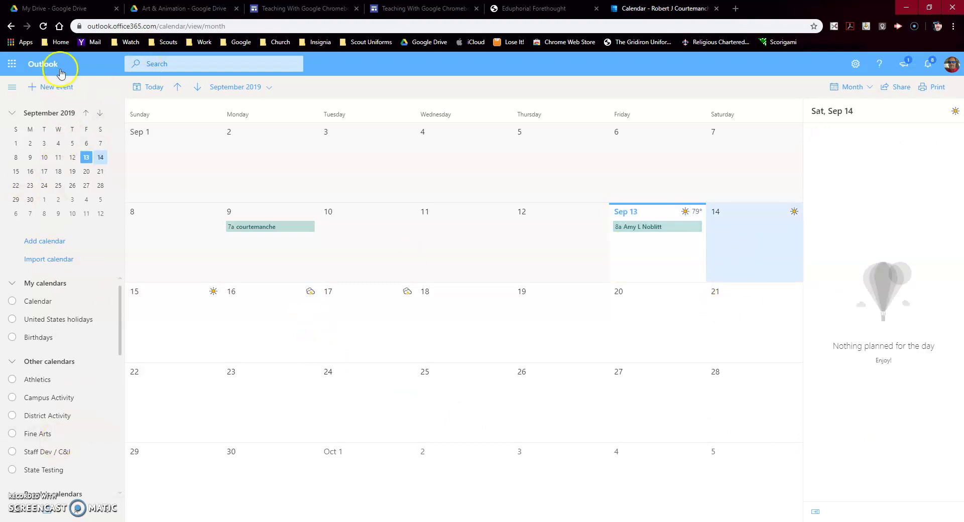
left_click(56, 88)
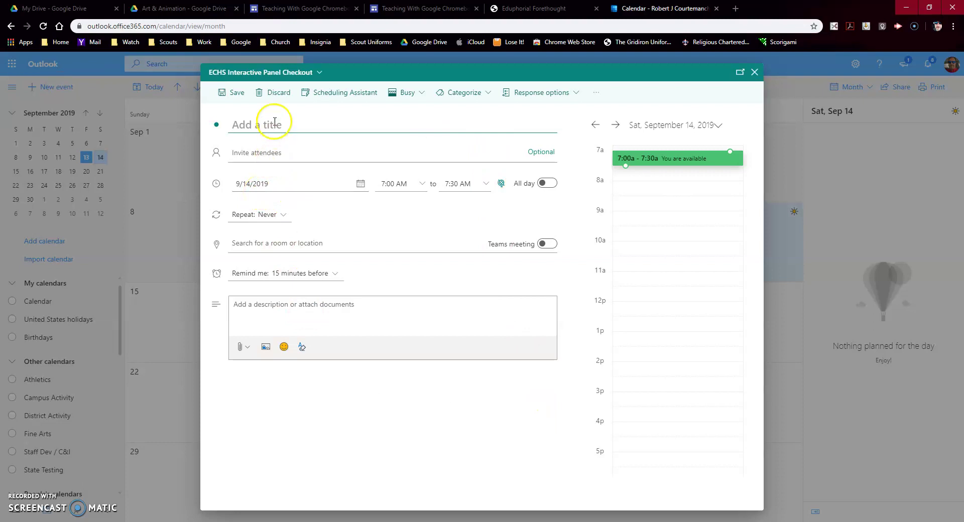
type("Courtemanche")
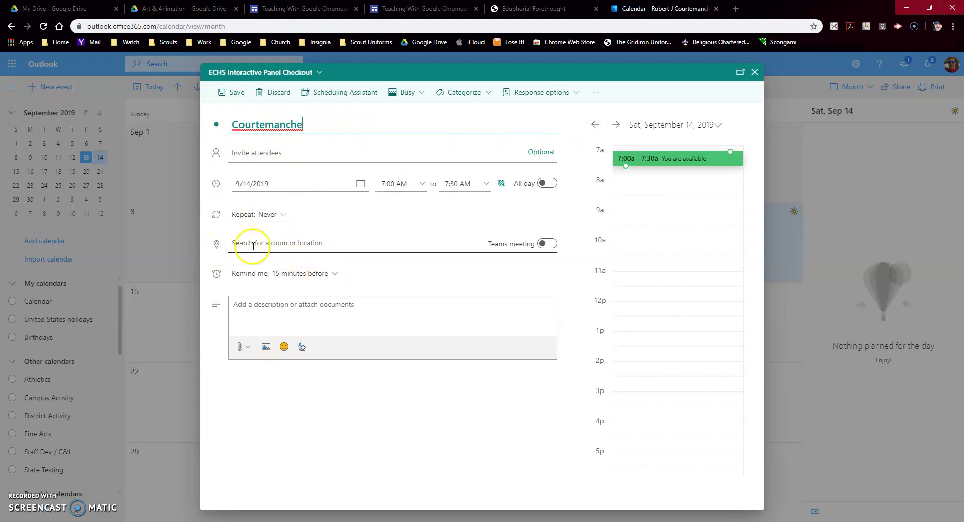
Step: Set the event location to ECHS Interactive Panel Checkout and dismiss Chrome's location prompt
left_click(317, 245)
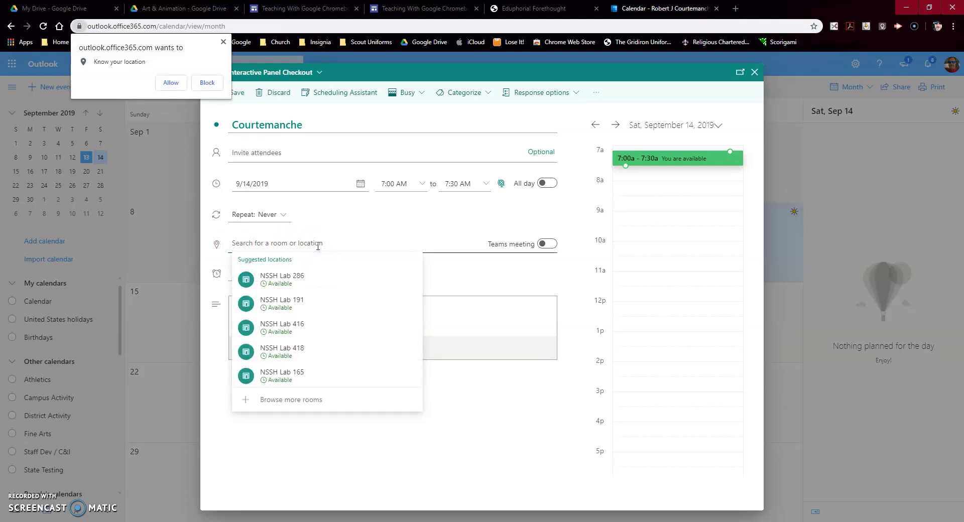
left_click(296, 246)
type("e")
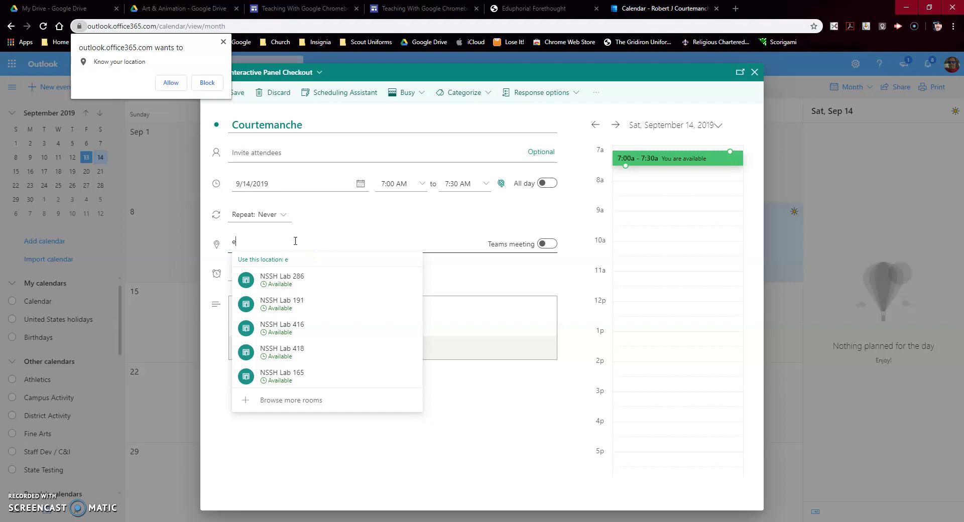
type("chs")
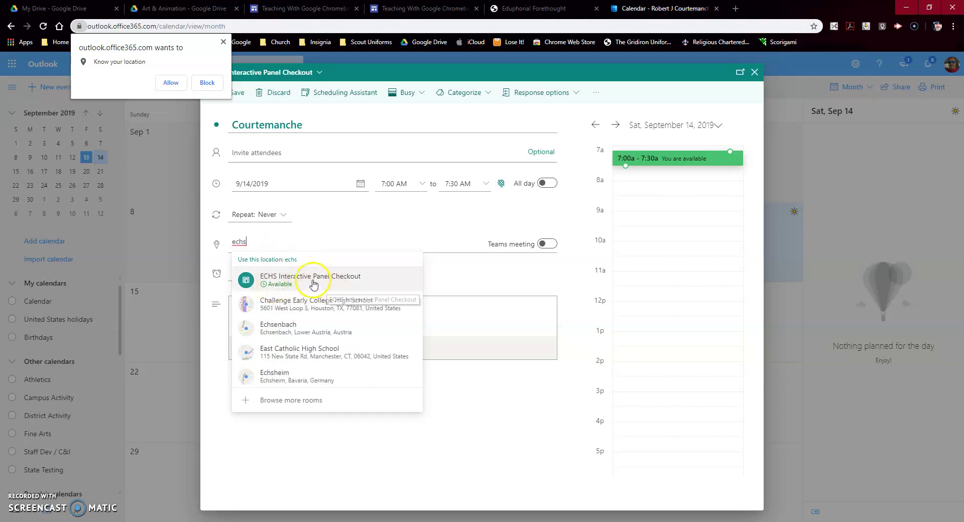
left_click(293, 291)
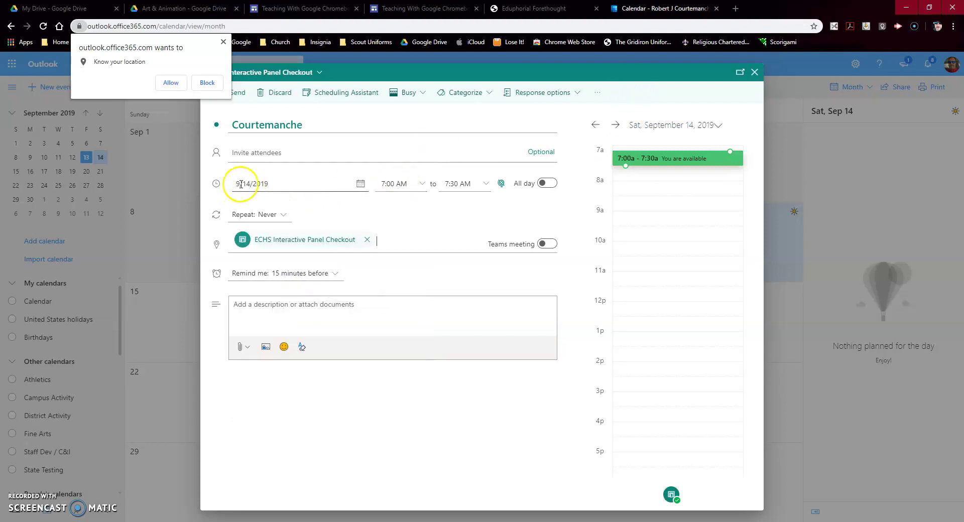
left_click(224, 42)
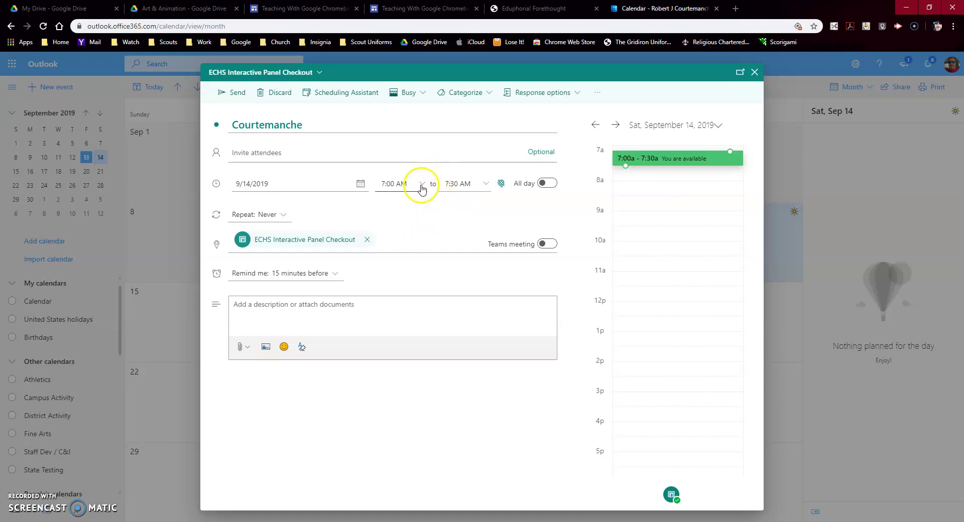
Step: Make the Sep 14 reservation all day, send it, and select it on the calendar
left_click(548, 184)
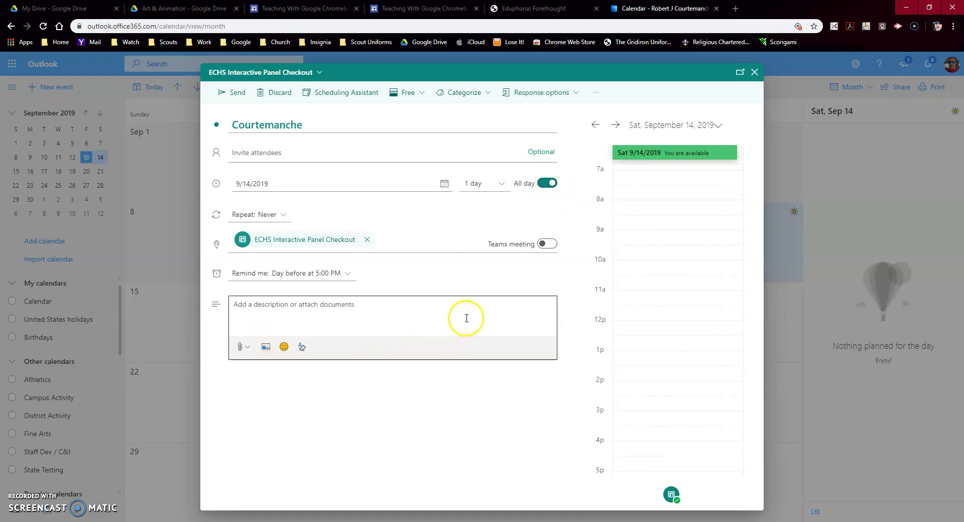
left_click(232, 94)
left_click(738, 217)
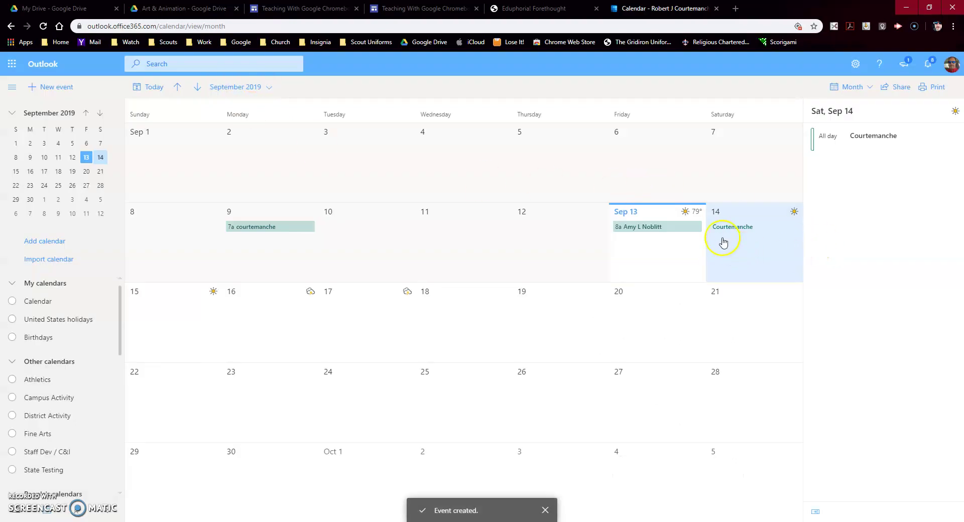
left_click(726, 229)
left_click_drag(769, 234, 725, 236)
left_click(777, 238)
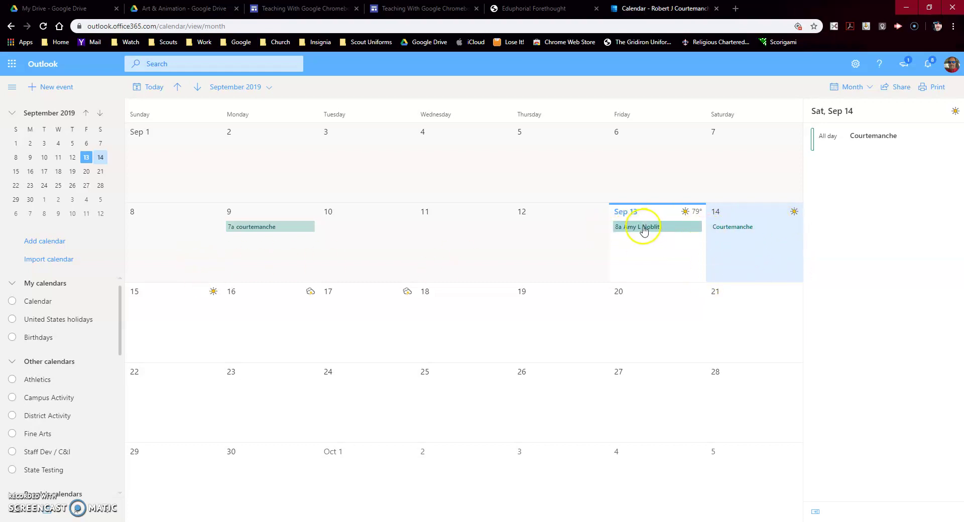
Step: Review the Sep 14 reservation, then recheck the main Calendar to show its events again
mouse_move(636, 227)
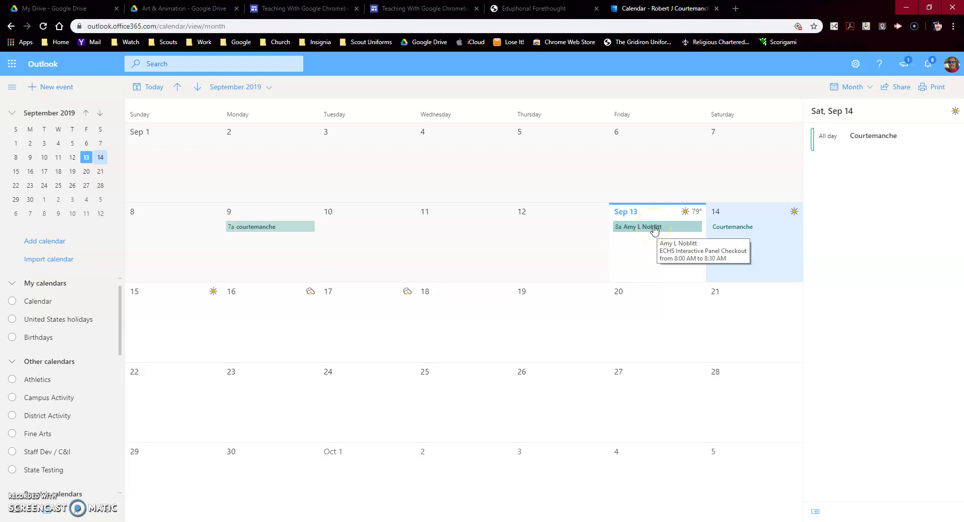
left_click(747, 230)
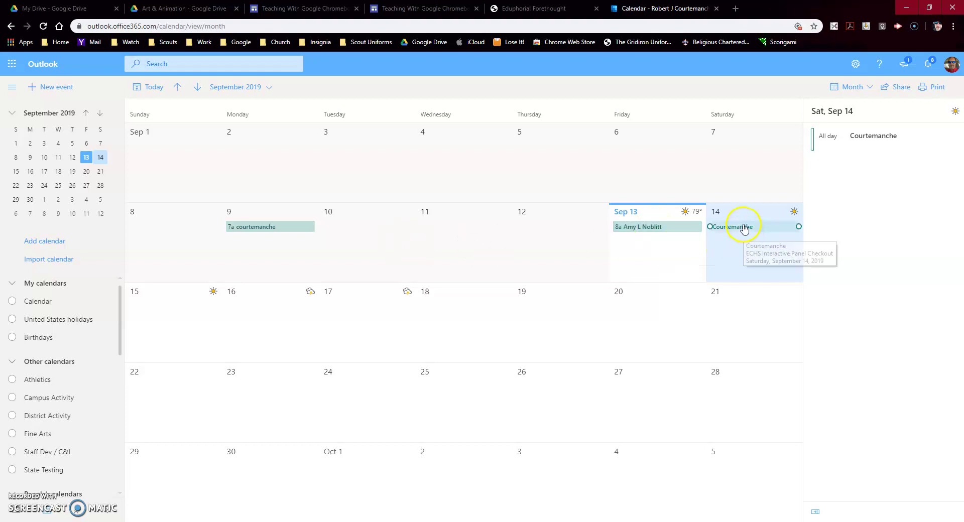
left_click(750, 273)
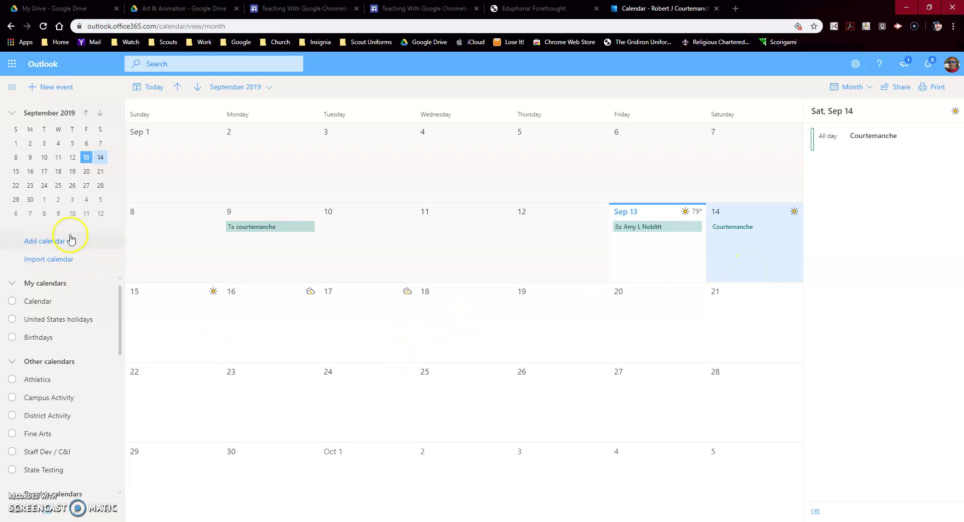
scroll(59, 357, "down", 3)
scroll(33, 417, "up", 3)
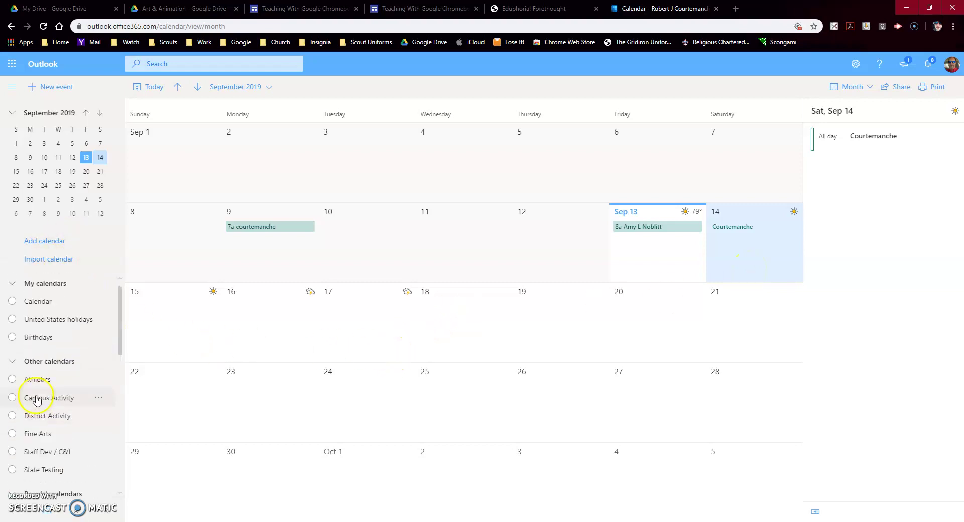
left_click(12, 301)
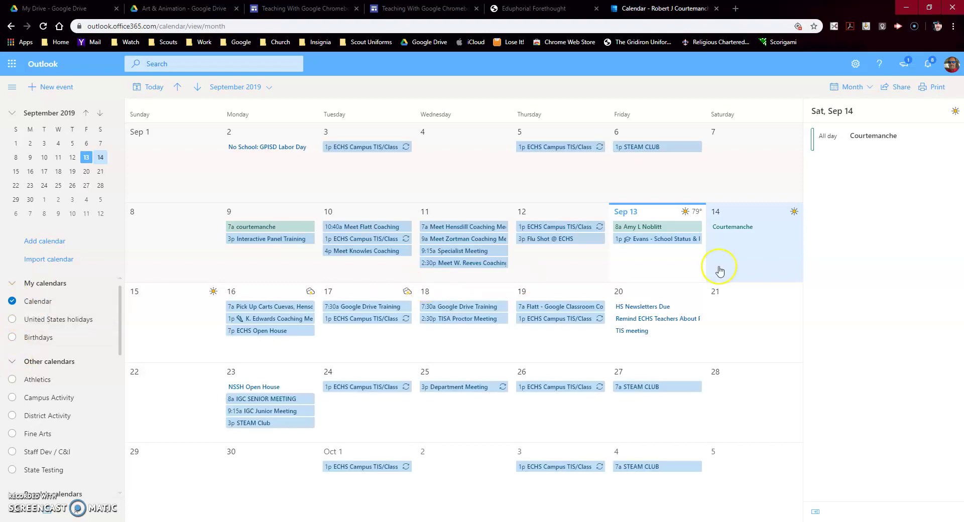